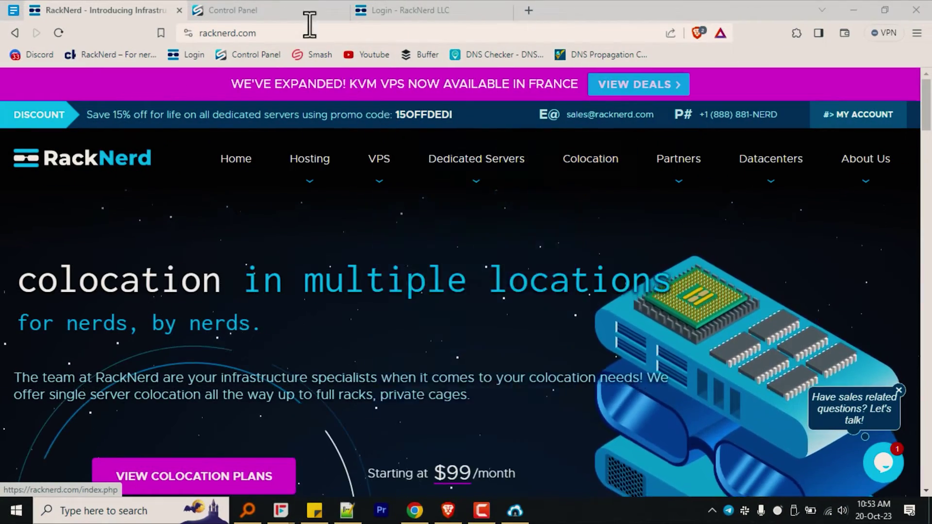
Step: Log in to the NerdVM SolusVM control panel using the browser's saved credentials
{"action": "left_click", "coordinate": [279, 5]}
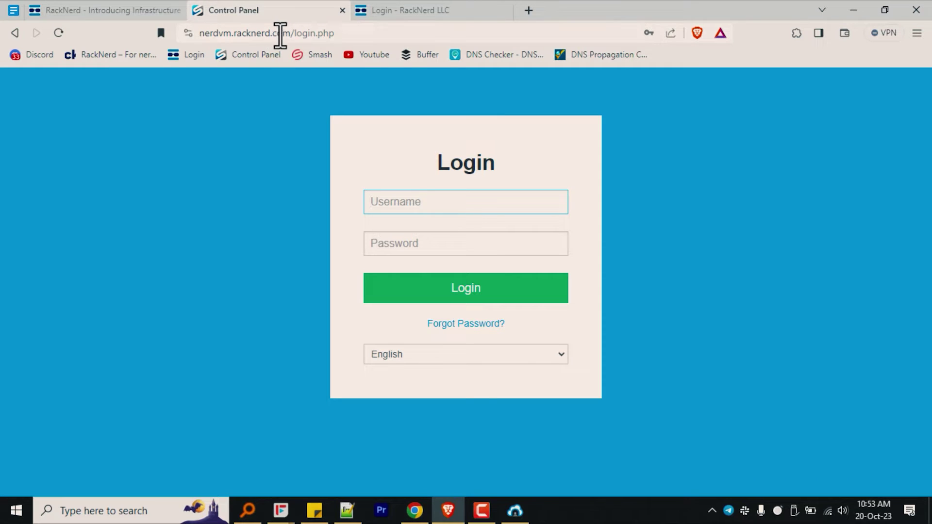
{"action": "left_click_drag", "start_coordinate": [290, 34], "coordinate": [177, 35]}
{"action": "key", "text": "ctrl+c"}
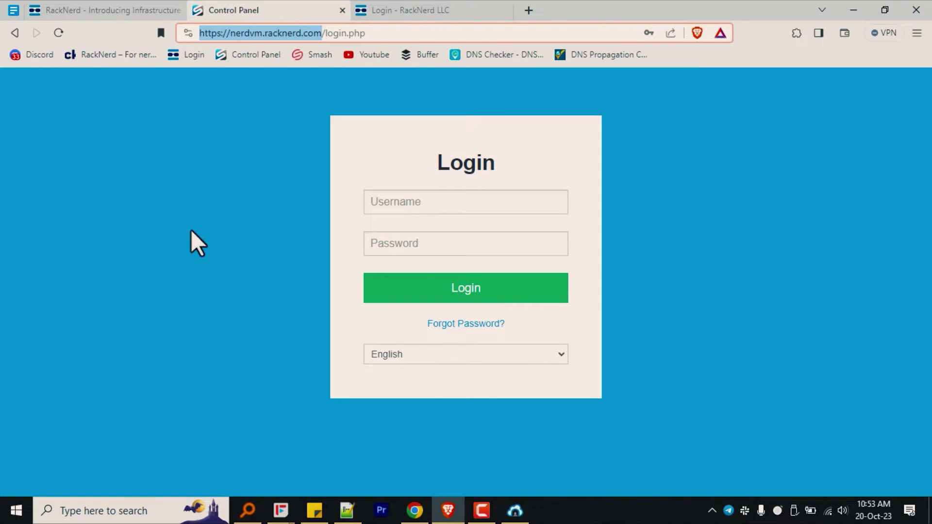
{"action": "left_click", "coordinate": [466, 202]}
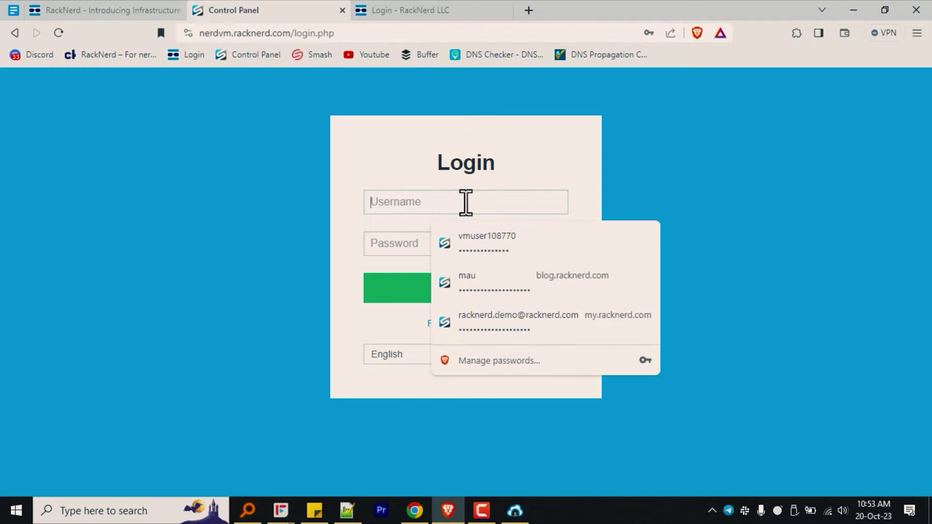
{"action": "left_click", "coordinate": [471, 243]}
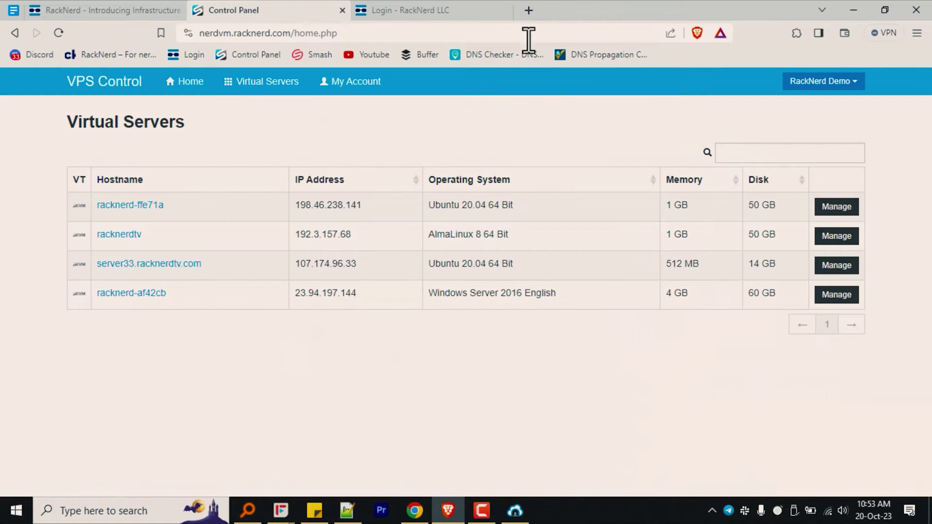
Step: Log in to the RackNerd client area and search the email log for 'VPS'
{"action": "left_click", "coordinate": [442, 10]}
{"action": "left_click_drag", "start_coordinate": [271, 33], "coordinate": [136, 39]}
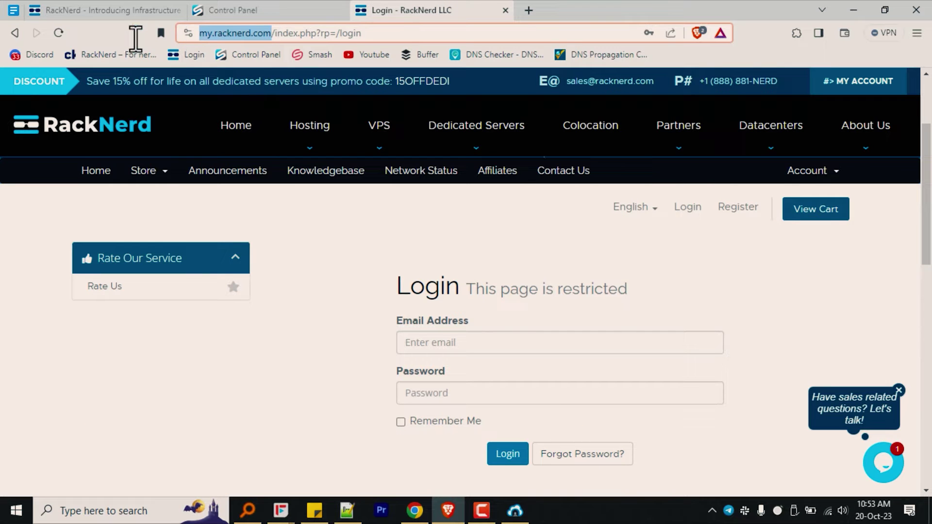
{"action": "left_click", "coordinate": [506, 456]}
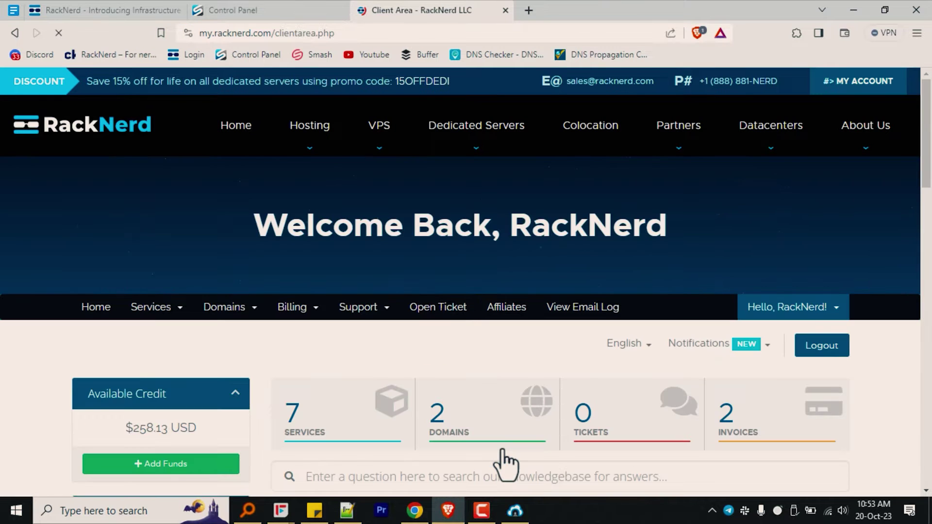
{"action": "left_click", "coordinate": [580, 307]}
{"action": "left_click", "coordinate": [767, 262]}
{"action": "type", "text": "VPS"}
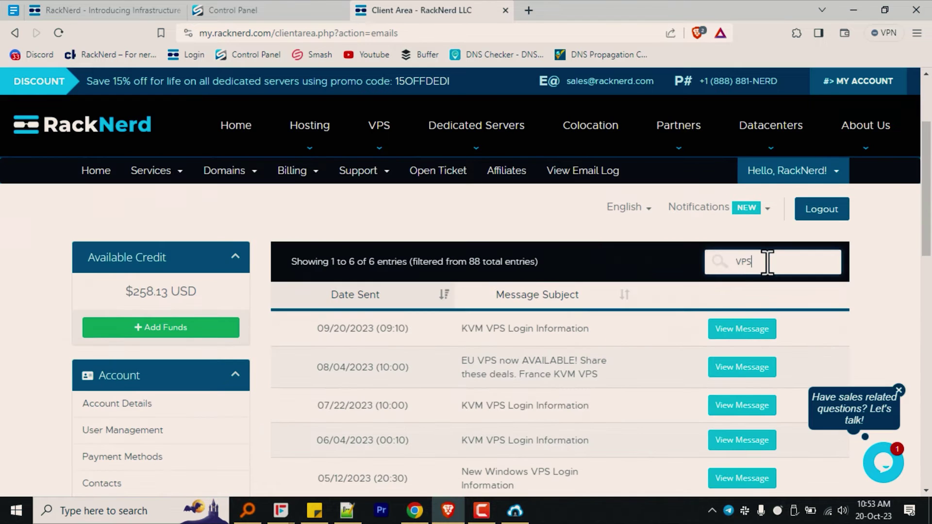
Step: Open the KVM VPS Login Information email and select its SolusVM control panel access details
{"action": "left_click", "coordinate": [605, 343]}
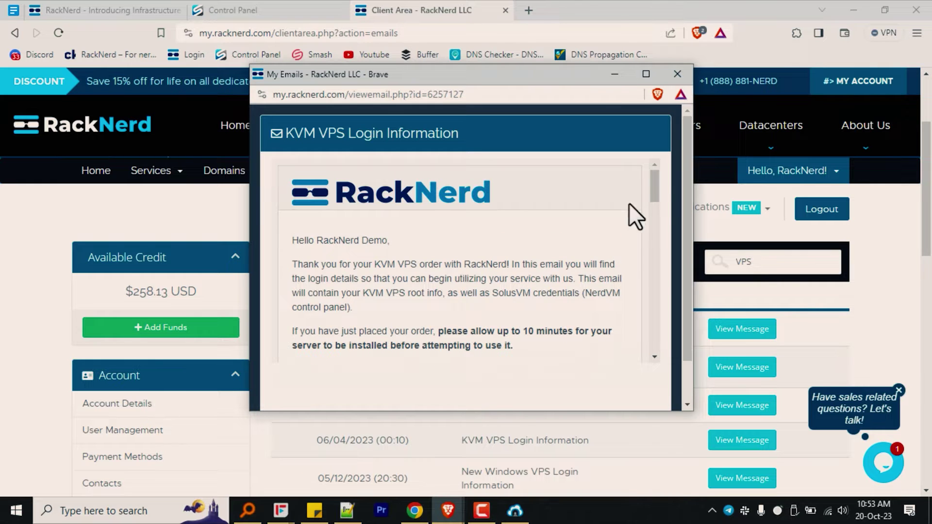
{"action": "left_click_drag", "start_coordinate": [654, 179], "coordinate": [651, 229]}
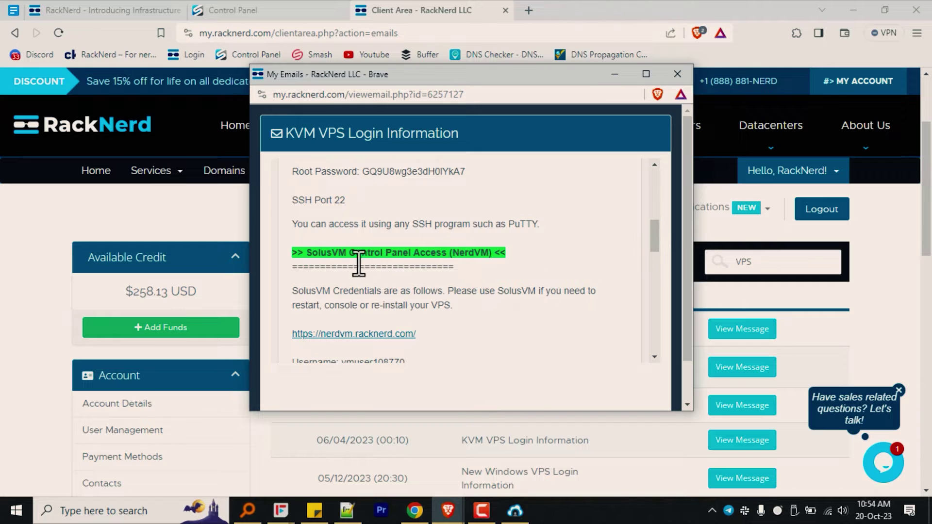
{"action": "left_click_drag", "start_coordinate": [293, 252], "coordinate": [516, 345]}
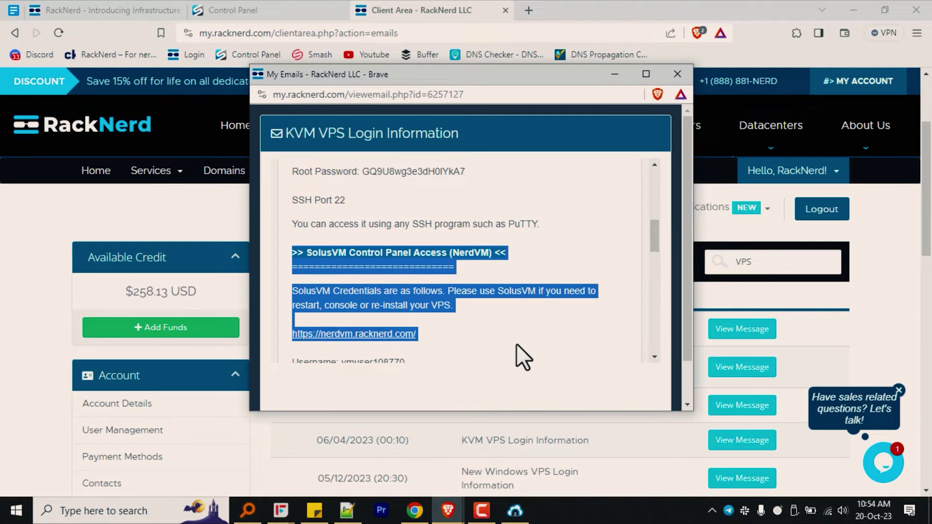
{"action": "scroll", "coordinate": [516, 322], "scroll_direction": "down", "scroll_amount": 3}
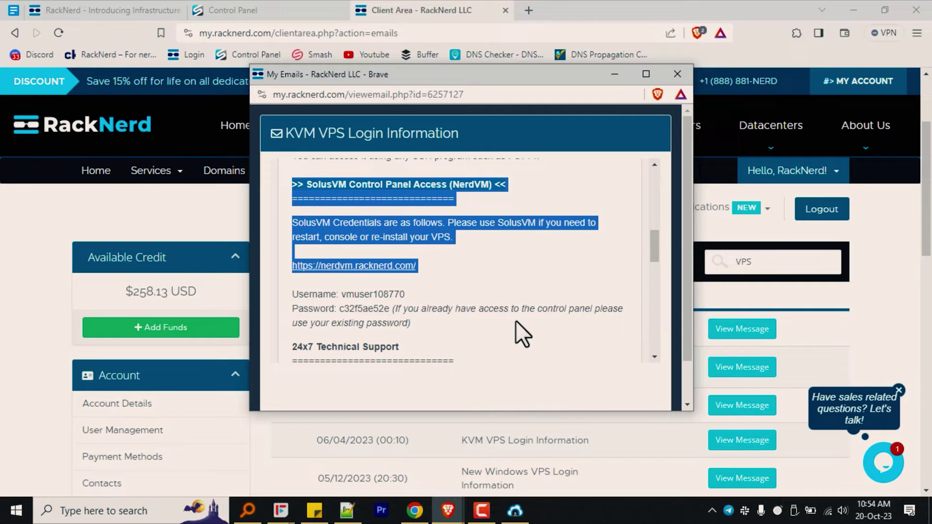
{"action": "left_click_drag", "start_coordinate": [420, 321], "coordinate": [288, 263]}
Step: Copy the control panel username and go to the NerdVM control panel address
{"action": "double_click", "coordinate": [354, 294]}
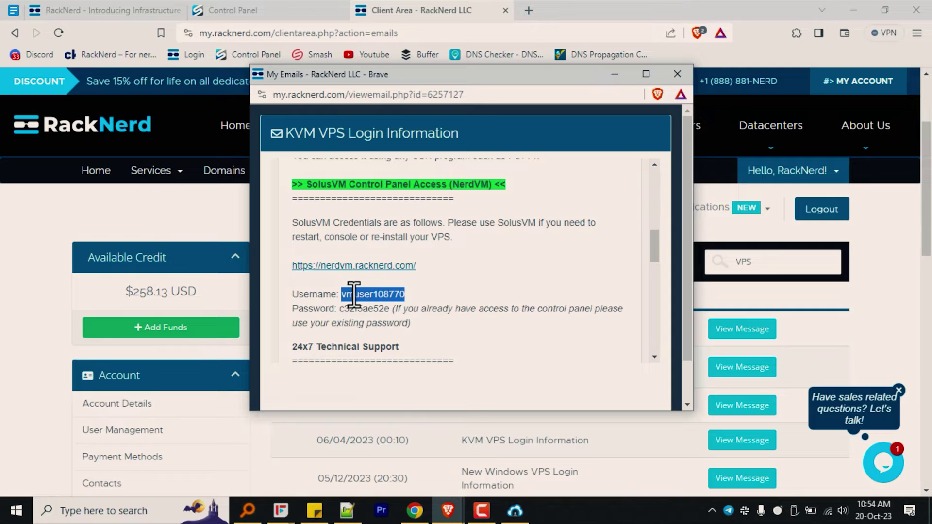
{"action": "right_click", "coordinate": [353, 295]}
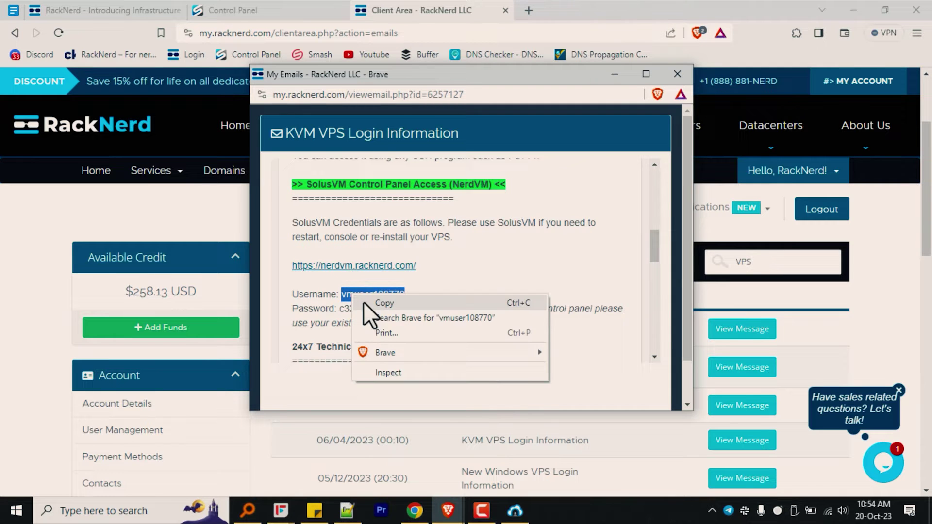
{"action": "left_click", "coordinate": [365, 302]}
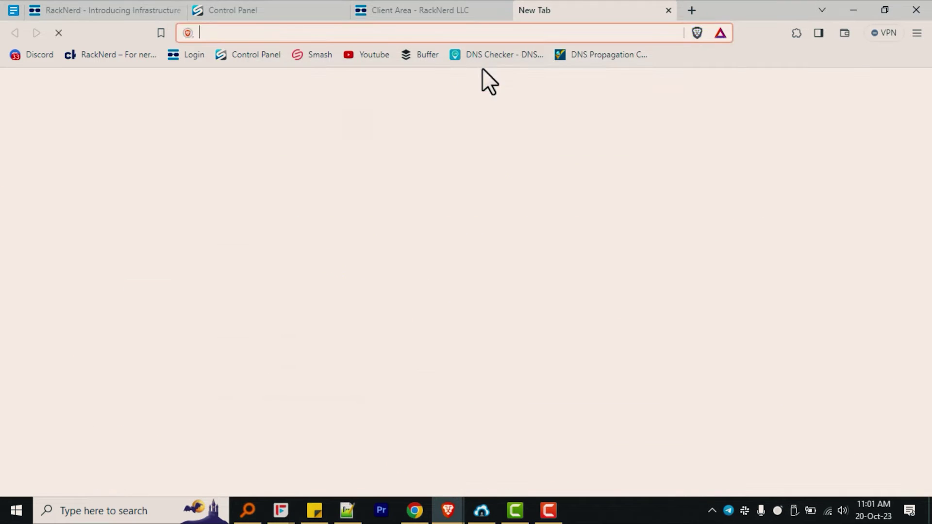
{"action": "key", "text": "ctrl+v"}
{"action": "key", "text": "Return"}
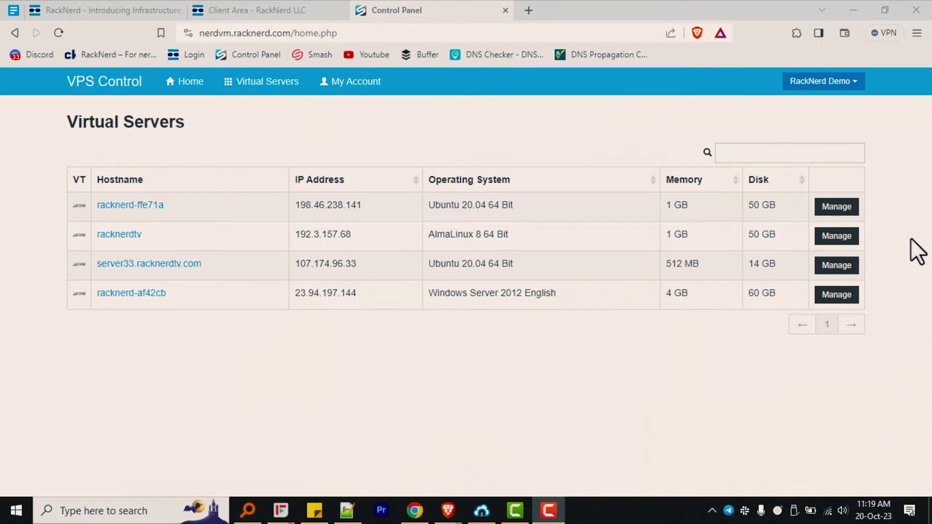
Step: Manage racknerd-ffe71a, go to Reinstall and choose Ubuntu 20.04 64 Bit
{"action": "left_click", "coordinate": [829, 214]}
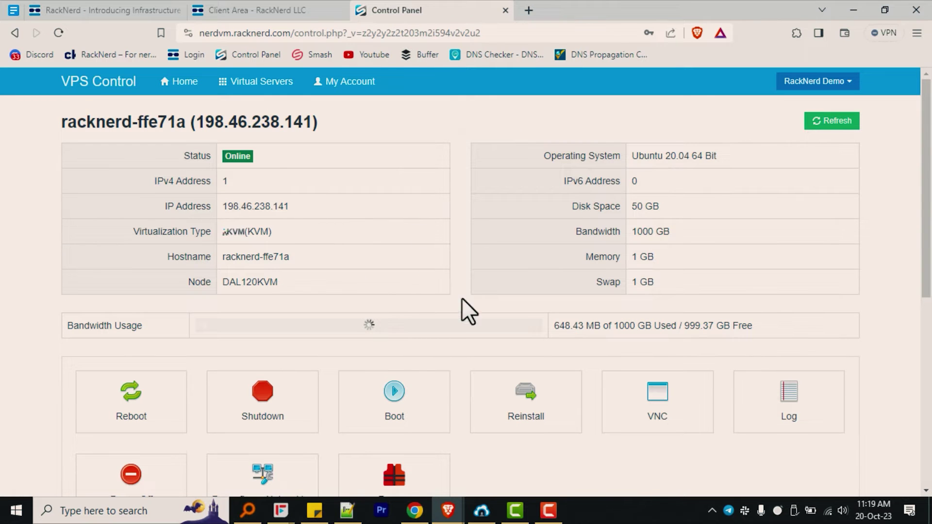
{"action": "scroll", "coordinate": [529, 398], "scroll_direction": "down", "scroll_amount": 3}
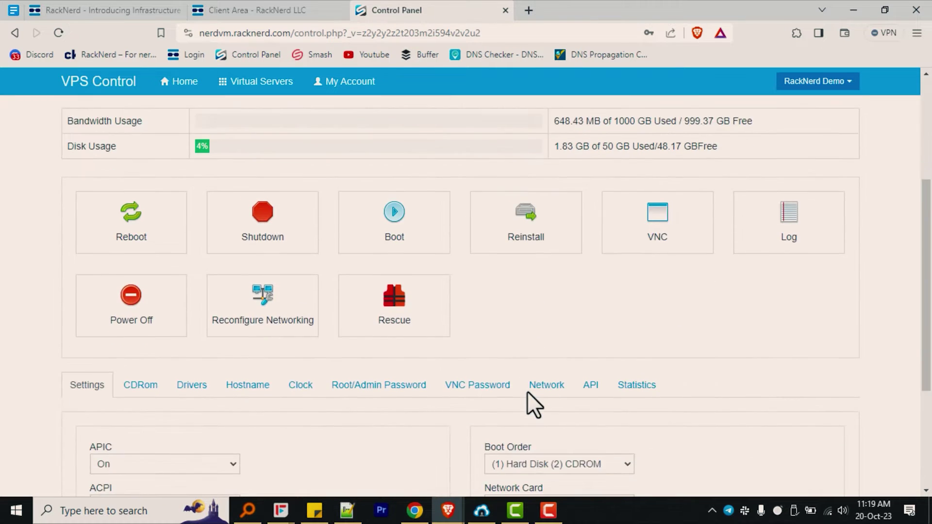
{"action": "left_click", "coordinate": [524, 228]}
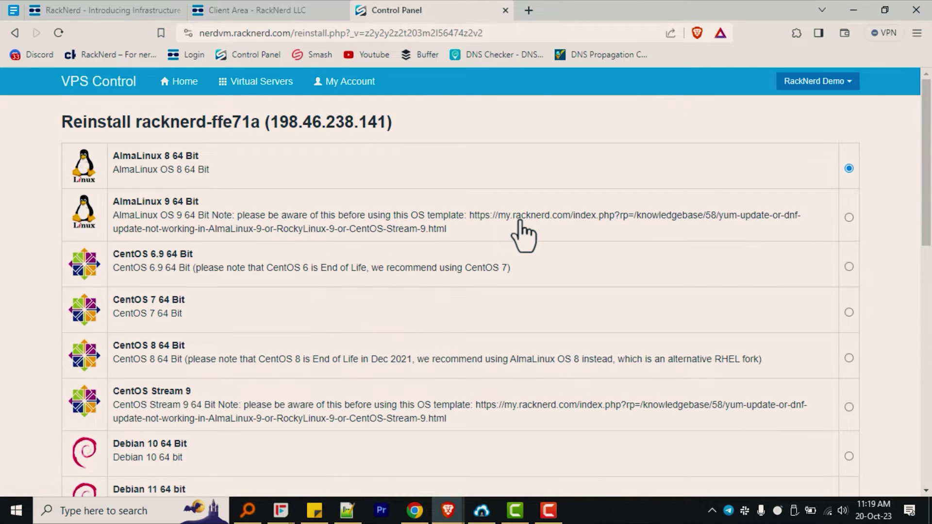
{"action": "scroll", "coordinate": [524, 260], "scroll_direction": "down", "scroll_amount": 8}
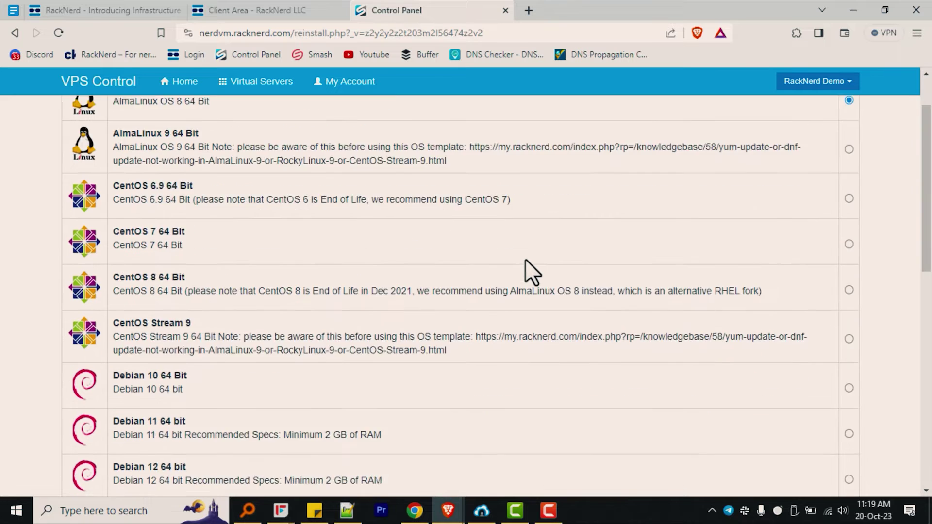
{"action": "scroll", "coordinate": [525, 261], "scroll_direction": "down", "scroll_amount": 4}
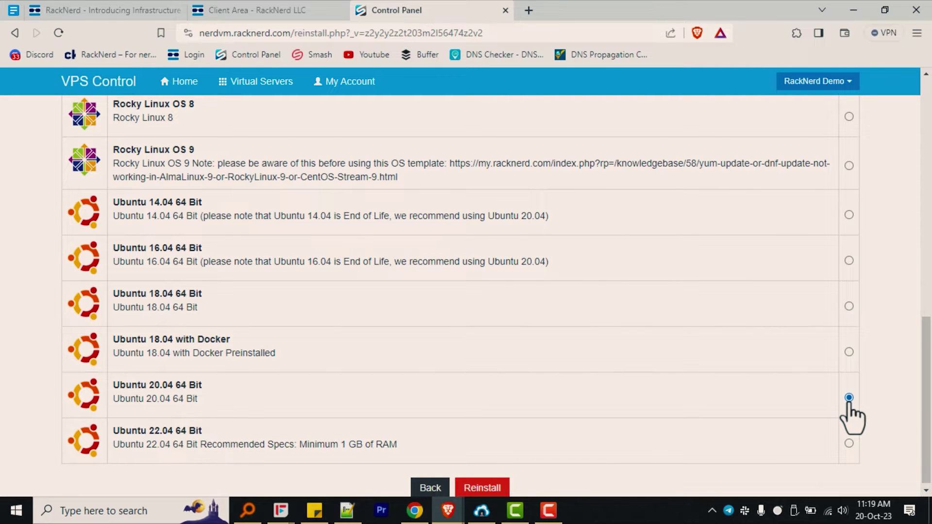
{"action": "scroll", "coordinate": [776, 415], "scroll_direction": "down", "scroll_amount": 1}
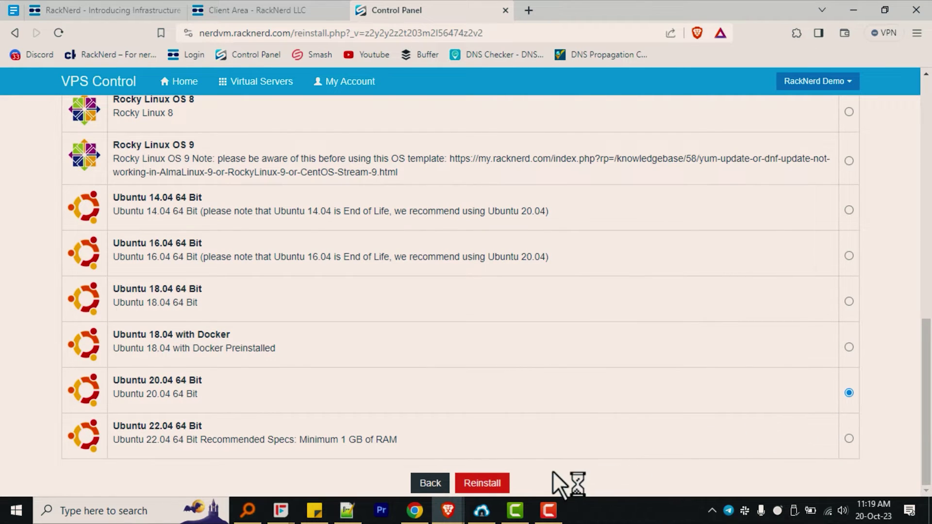
Step: Start and confirm the Ubuntu 20.04 reinstall of racknerd-ffe71a
{"action": "left_click", "coordinate": [496, 486]}
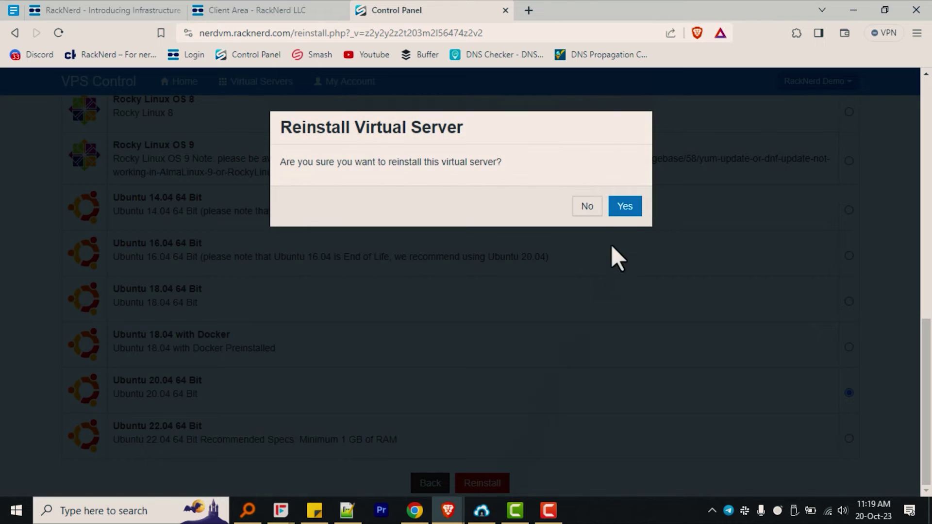
{"action": "left_click", "coordinate": [624, 207]}
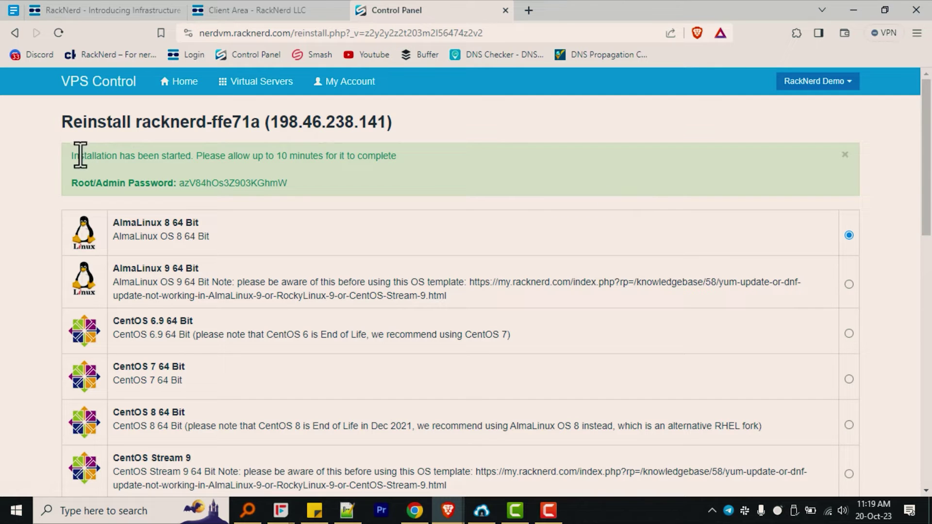
{"action": "left_click_drag", "start_coordinate": [67, 155], "coordinate": [406, 156]}
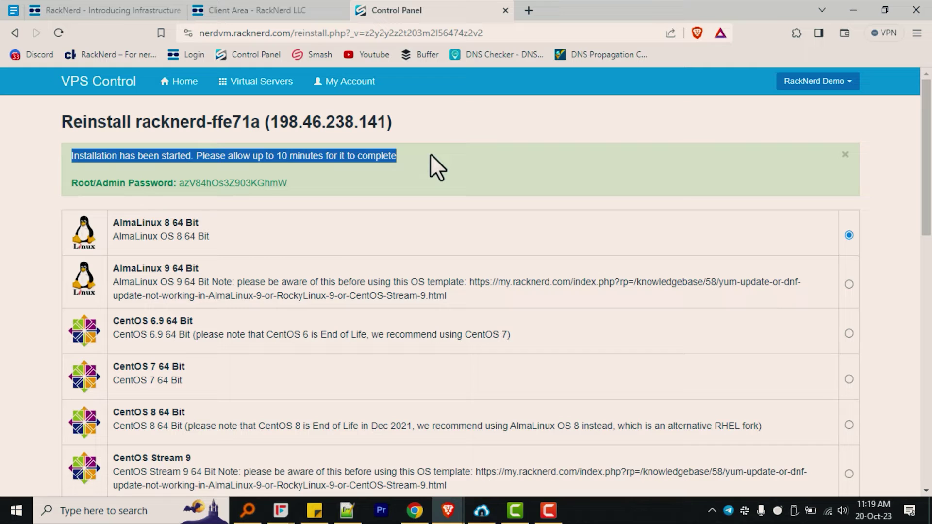
Step: Select the new root/admin password shown after the reinstall started
{"action": "left_click_drag", "start_coordinate": [430, 155], "coordinate": [425, 186]}
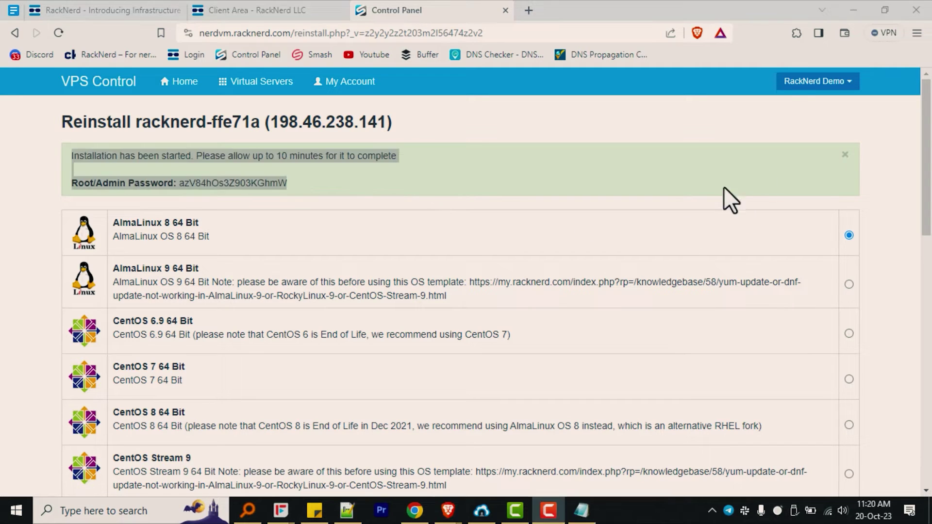
{"action": "left_click", "coordinate": [454, 183]}
{"action": "double_click", "coordinate": [234, 181]}
{"action": "right_click", "coordinate": [234, 182]}
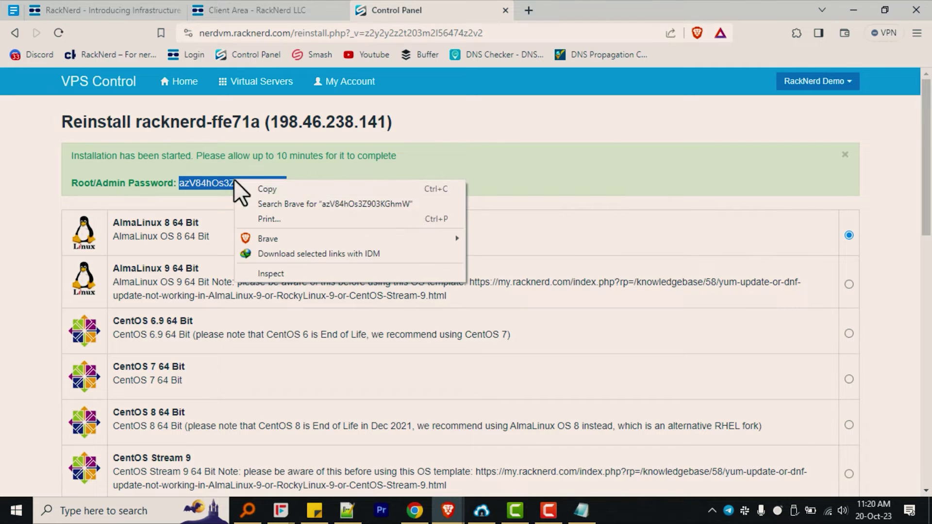
Step: Copy the new root password into an empty Notepad note
{"action": "left_click", "coordinate": [258, 186]}
{"action": "left_click", "coordinate": [581, 510]}
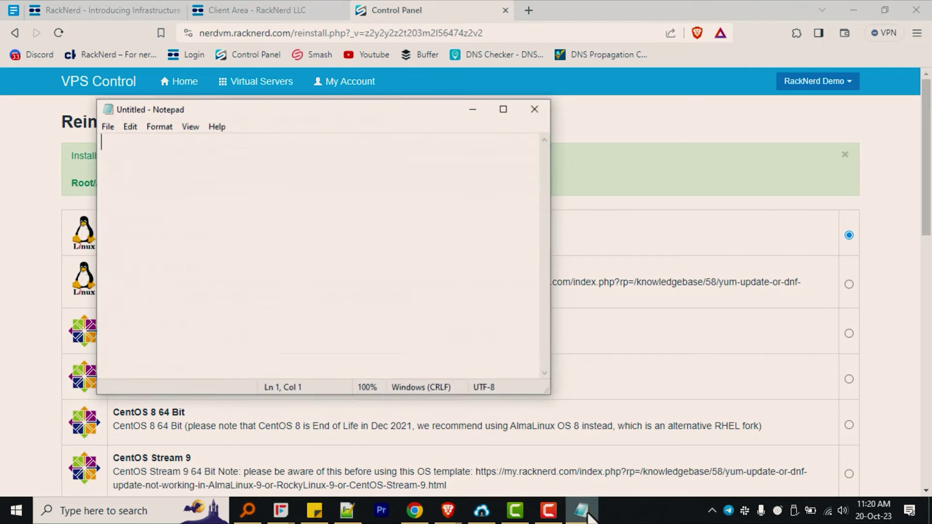
{"action": "right_click", "coordinate": [394, 197]}
{"action": "left_click", "coordinate": [420, 255]}
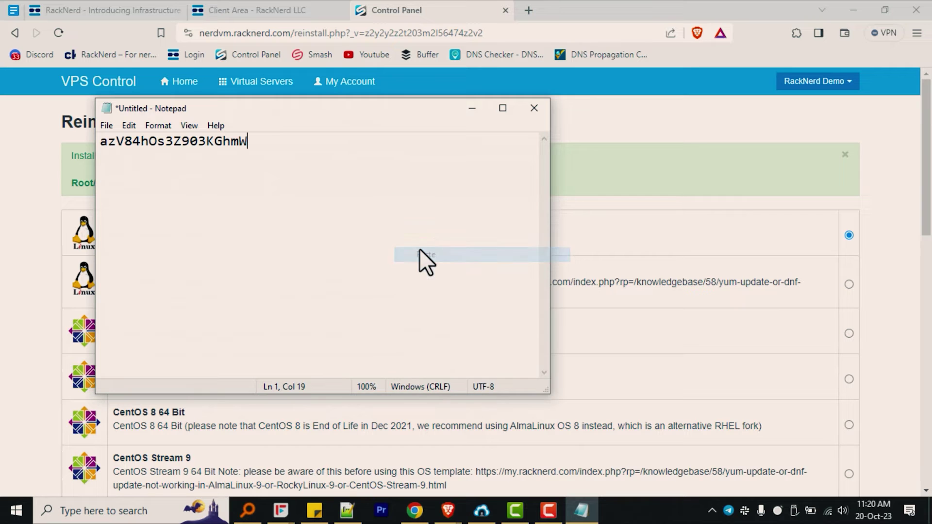
{"action": "left_click", "coordinate": [471, 108]}
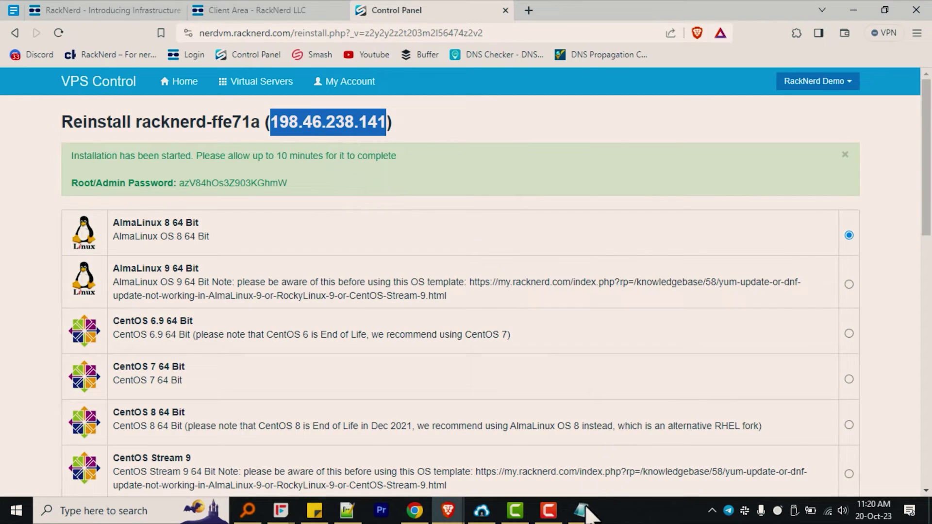
Step: Add the server IP 198.46.238.141 on its own line above the password
{"action": "left_click", "coordinate": [586, 509]}
{"action": "key", "text": "ctrl+a"}
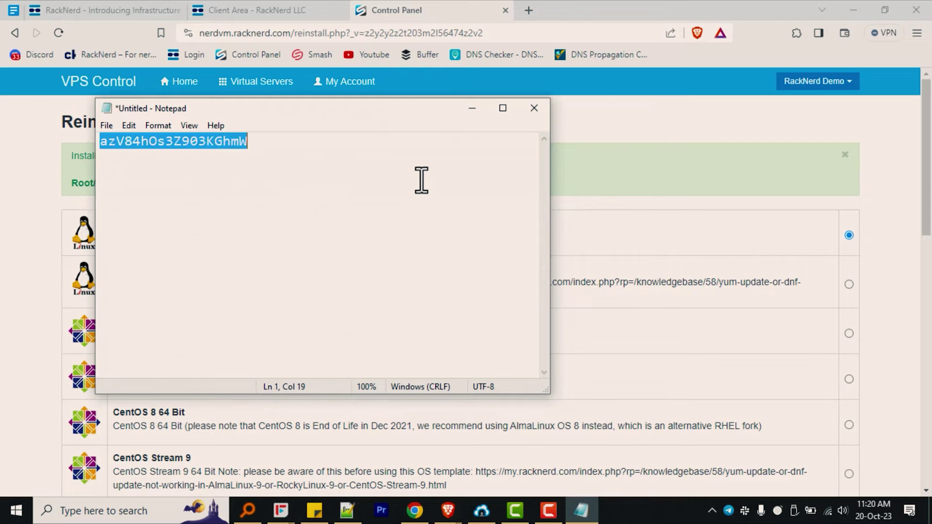
{"action": "key", "text": "Home"}
{"action": "key", "text": "ctrl+v"}
{"action": "key", "text": "Return"}
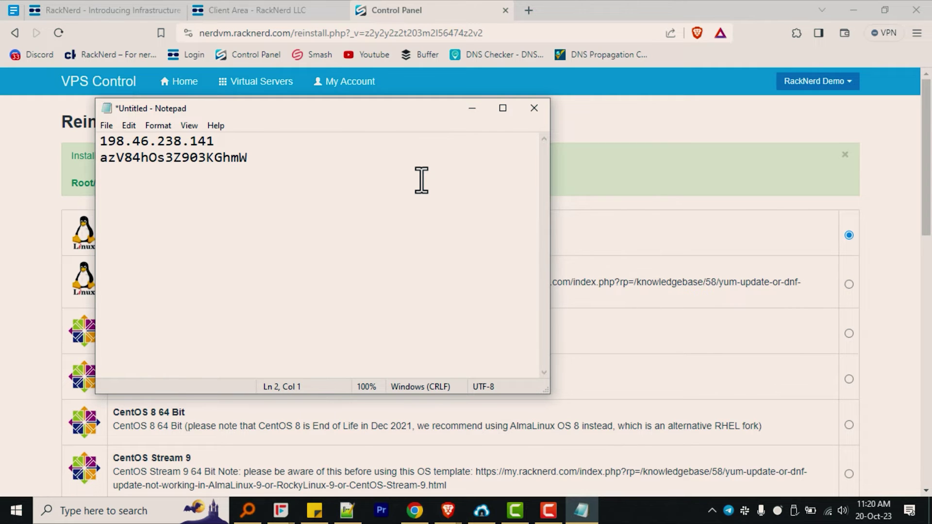
{"action": "left_click", "coordinate": [471, 108]}
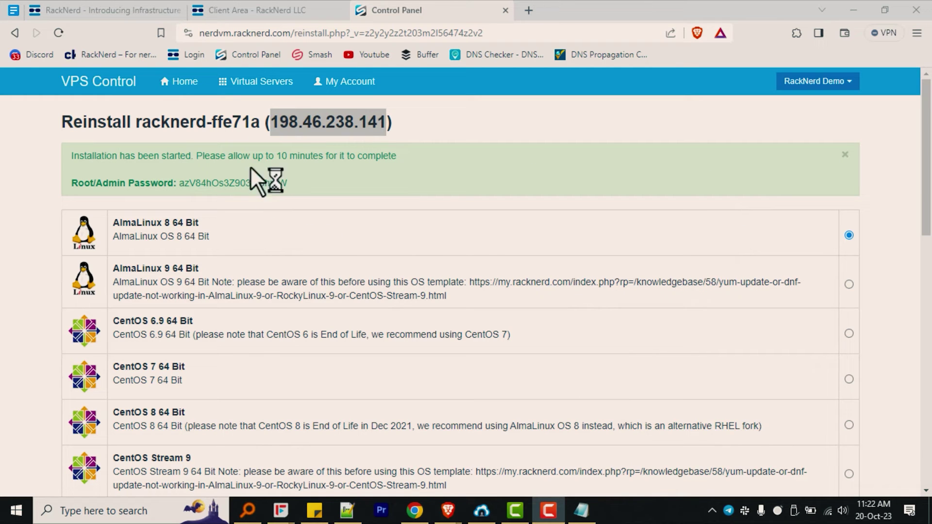
{"action": "left_click", "coordinate": [239, 85]}
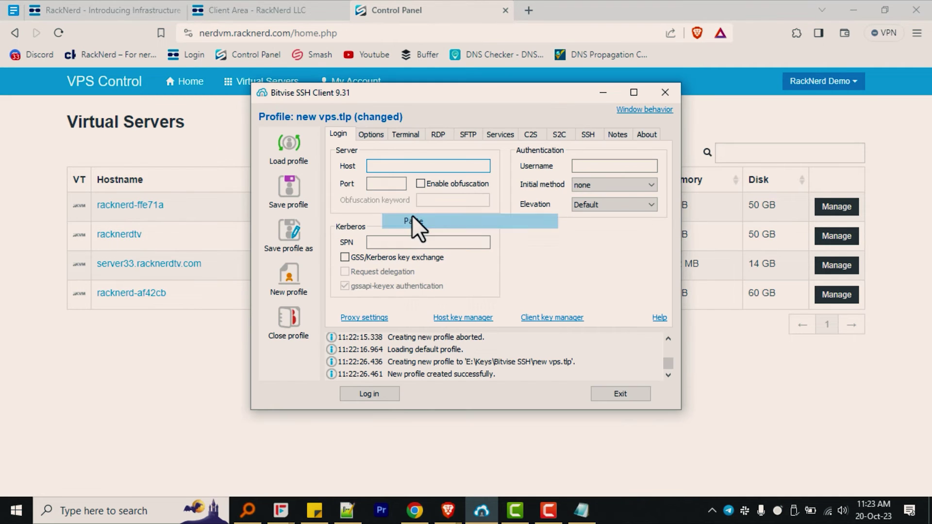
{"action": "left_click", "coordinate": [411, 215]}
{"action": "left_click", "coordinate": [383, 183]}
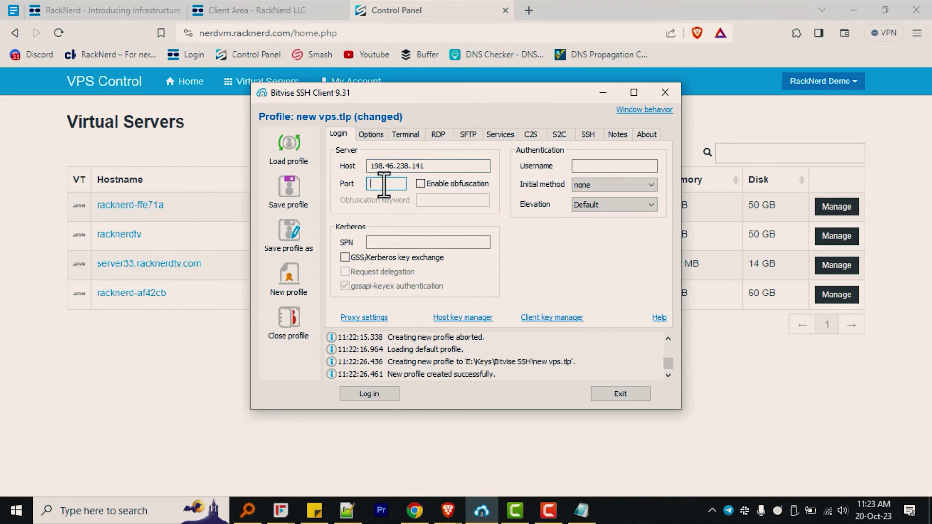
{"action": "left_click_drag", "start_coordinate": [445, 100], "coordinate": [273, 98]}
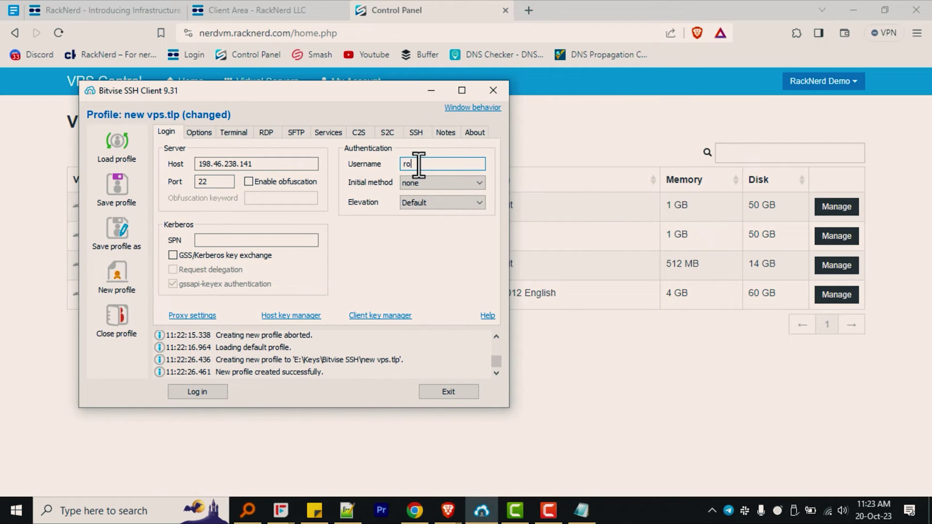
{"action": "left_click", "coordinate": [418, 184]}
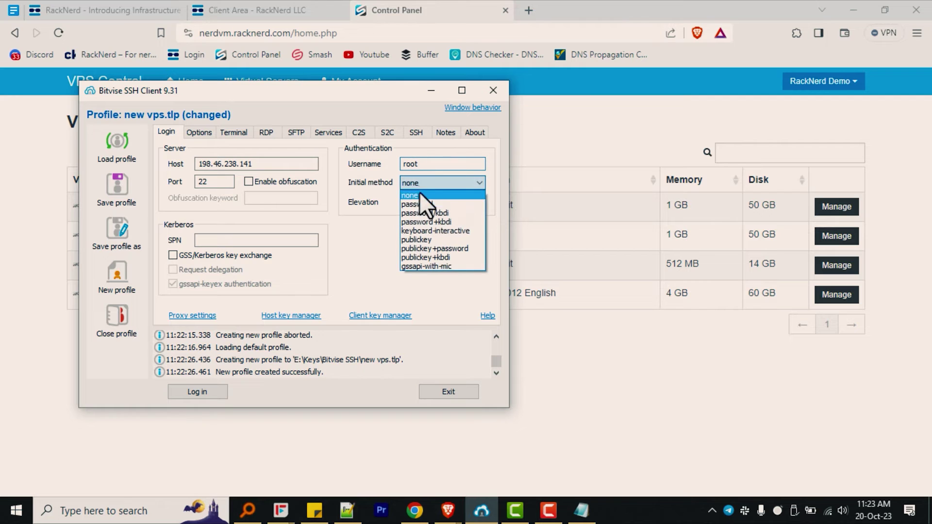
{"action": "left_click", "coordinate": [421, 204]}
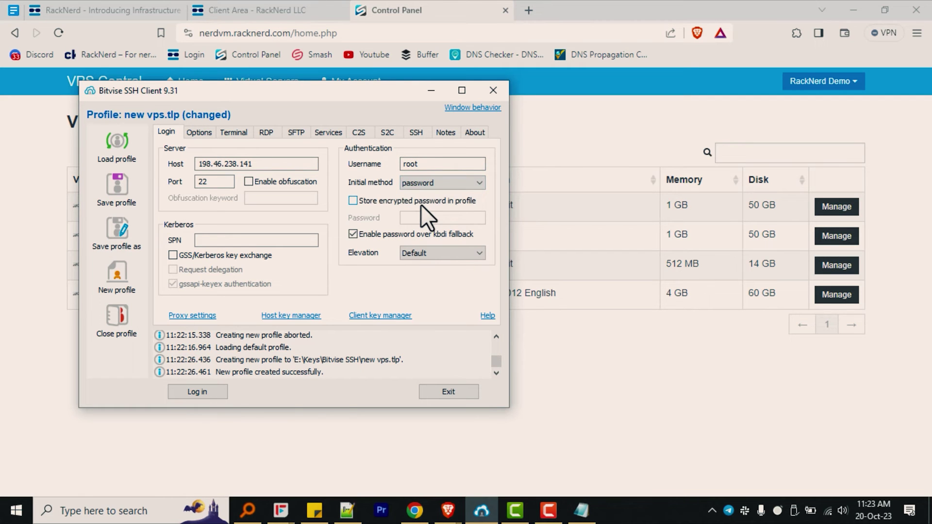
{"action": "left_click", "coordinate": [401, 199]}
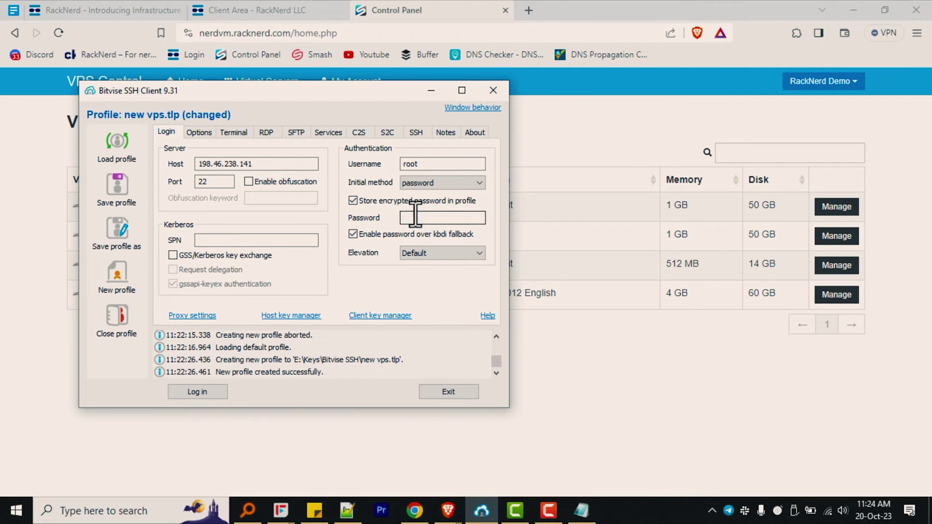
Step: Copy the root password from the Notepad note into the SSH client
{"action": "left_click", "coordinate": [581, 511]}
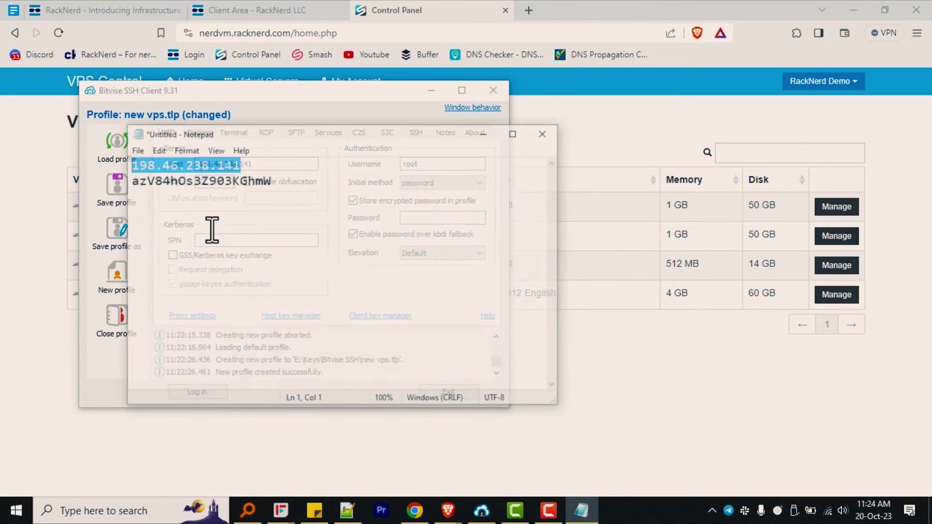
{"action": "double_click", "coordinate": [212, 158]}
{"action": "right_click", "coordinate": [212, 158]}
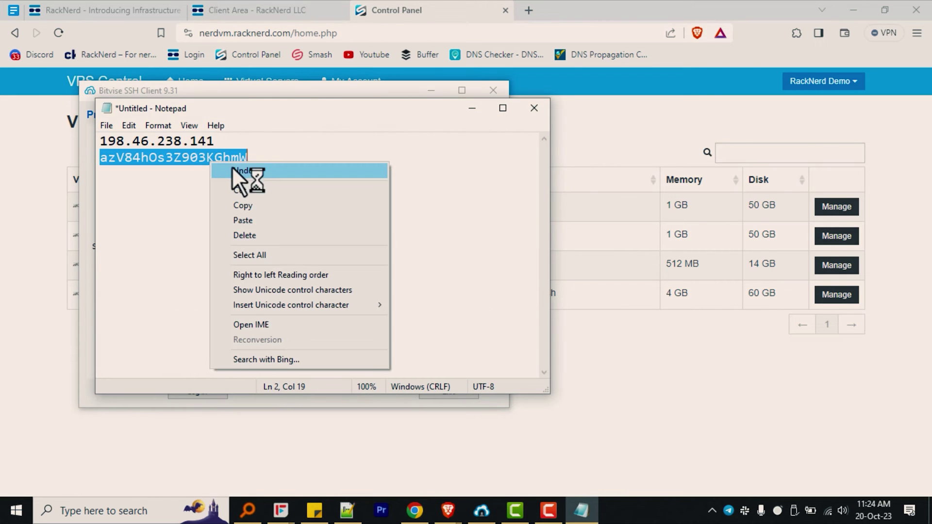
{"action": "left_click", "coordinate": [249, 204]}
{"action": "left_click", "coordinate": [471, 109]}
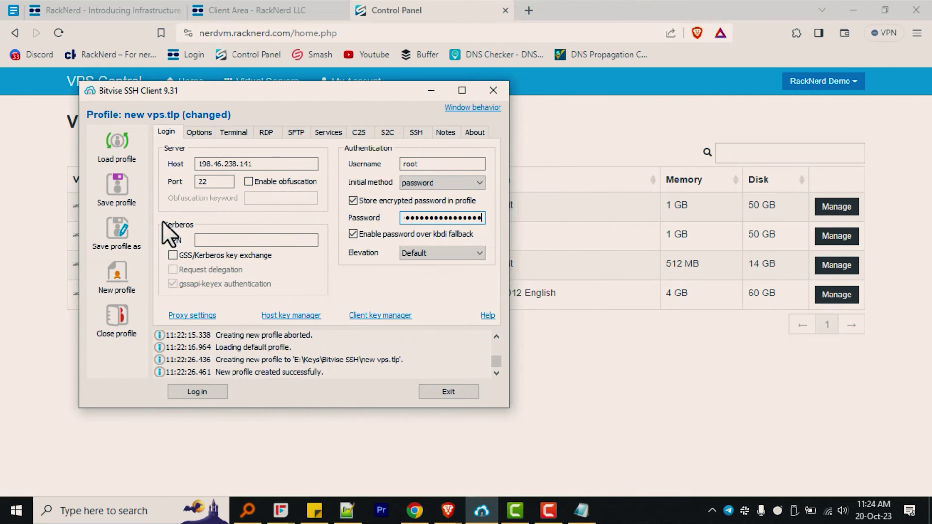
Step: Save the profile as new vps.tlp, log in and accept and save the host key
{"action": "left_click", "coordinate": [123, 188]}
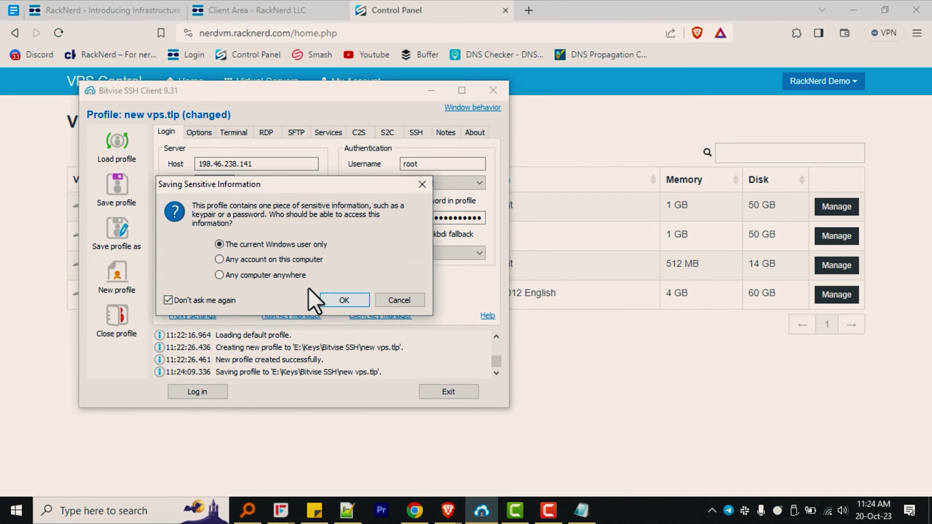
{"action": "left_click", "coordinate": [219, 275]}
{"action": "left_click", "coordinate": [339, 298]}
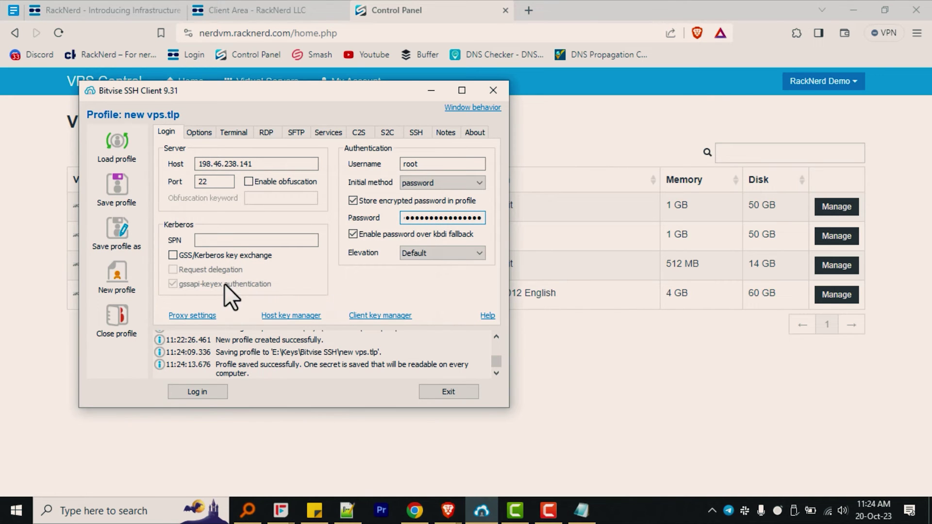
{"action": "left_click", "coordinate": [193, 395]}
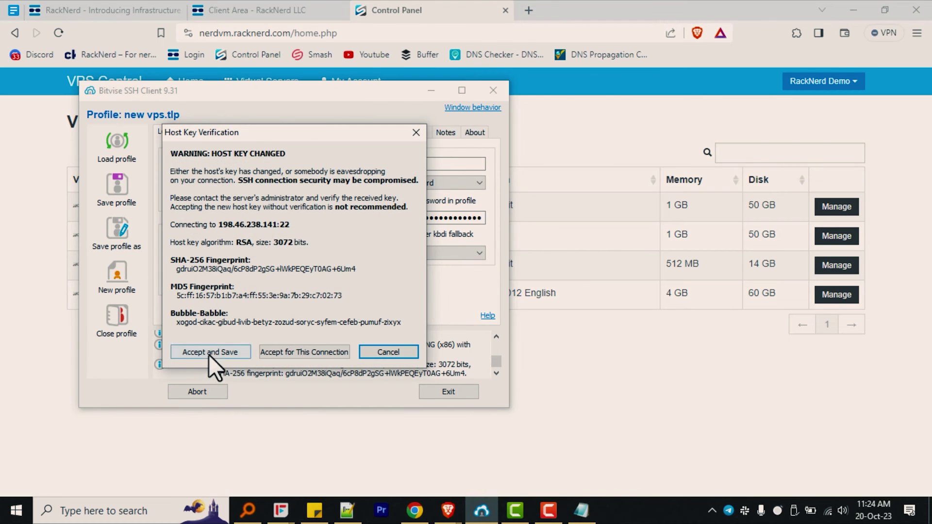
{"action": "left_click", "coordinate": [208, 351]}
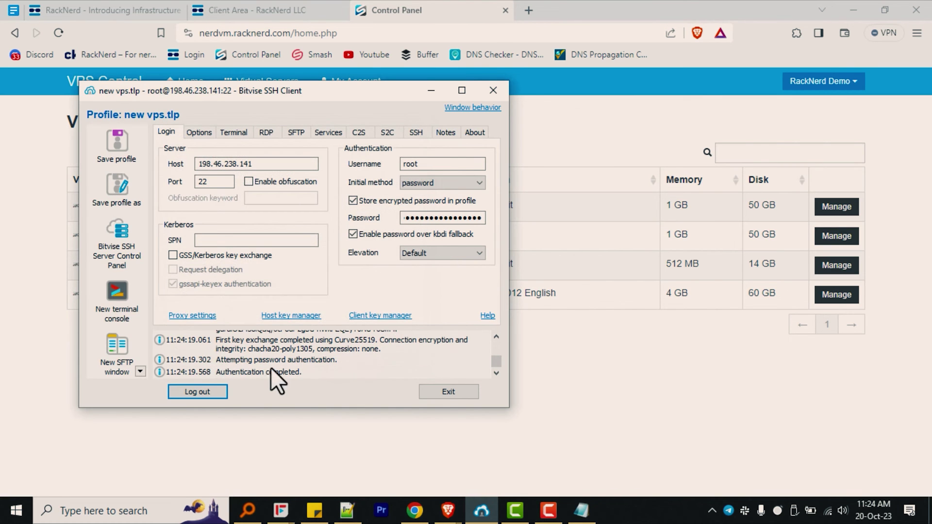